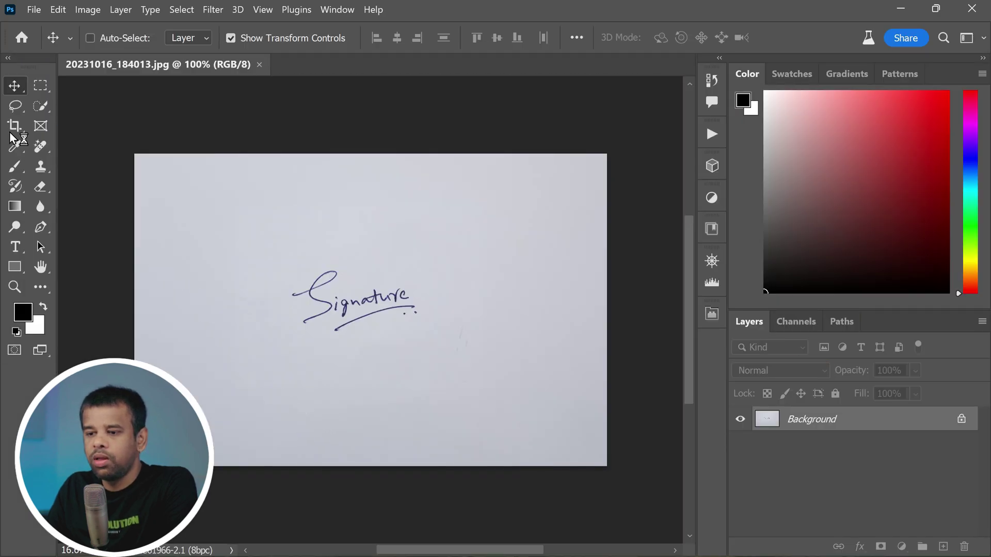
Crop the photo to a tight frame around the handwritten signature.
{"action": "left_click", "coordinate": [16, 127]}
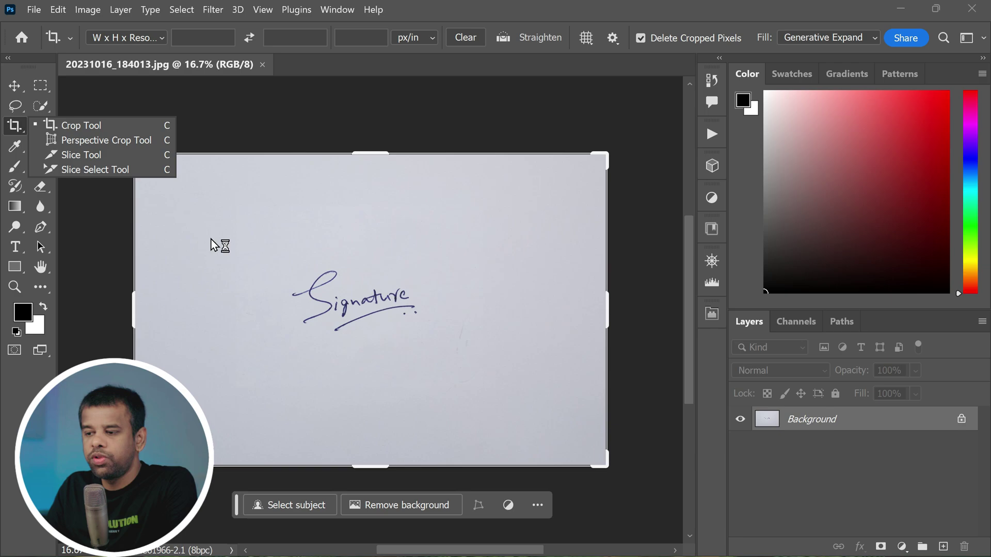
{"action": "left_click_drag", "start_coordinate": [607, 154], "coordinate": [603, 155]}
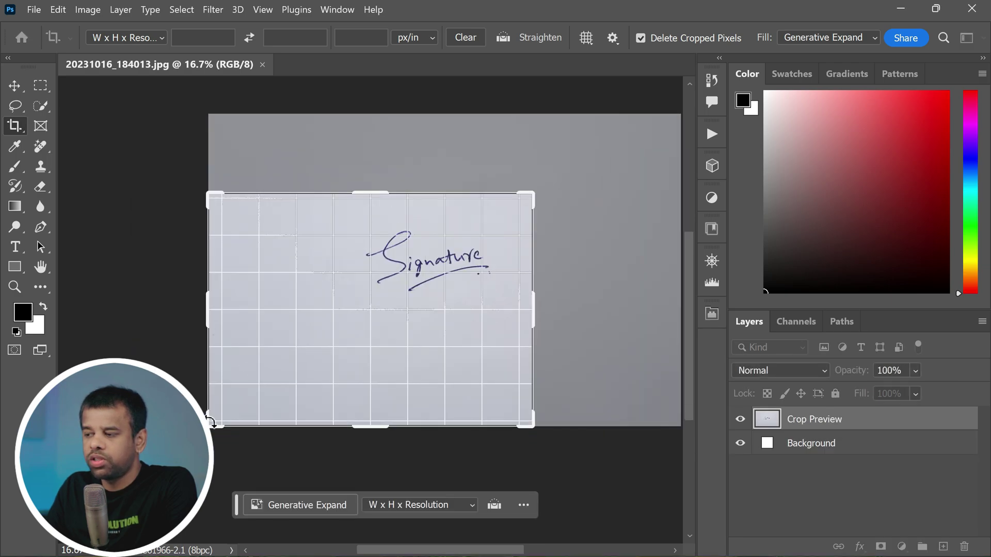
{"action": "mouse_move", "coordinate": [210, 427]}
{"action": "left_mouse_down"}
{"action": "mouse_move", "coordinate": [281, 354]}
{"action": "mouse_move", "coordinate": [270, 375]}
{"action": "left_mouse_up"}
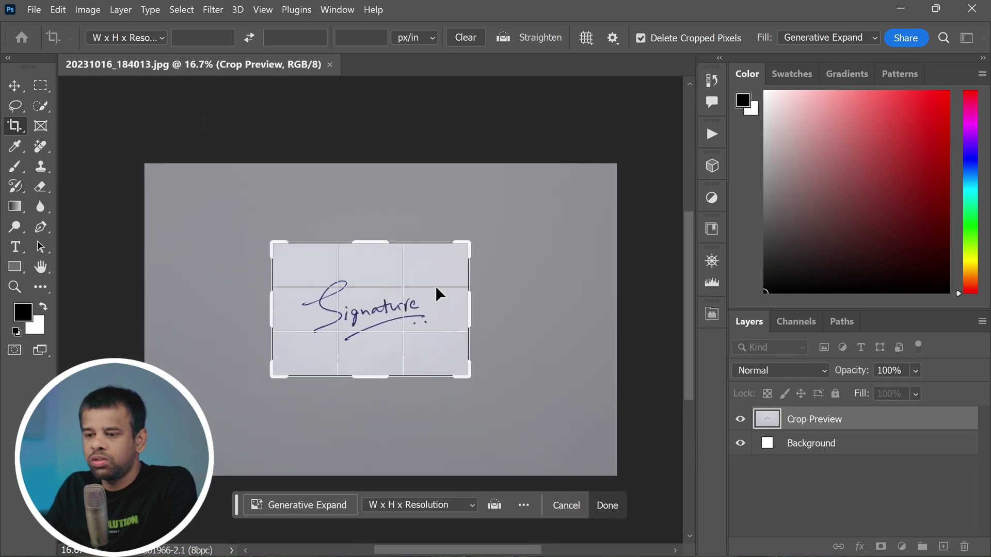
{"action": "double_click", "coordinate": [436, 285]}
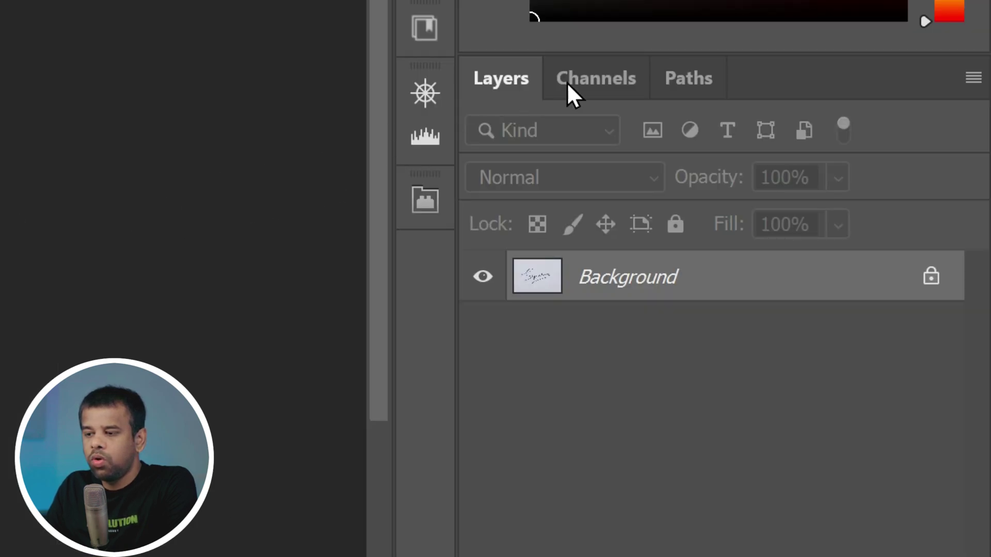
In the Channels panel, compare the Red, Green and Blue channels to view the signature in greyscale.
{"action": "left_click", "coordinate": [609, 82]}
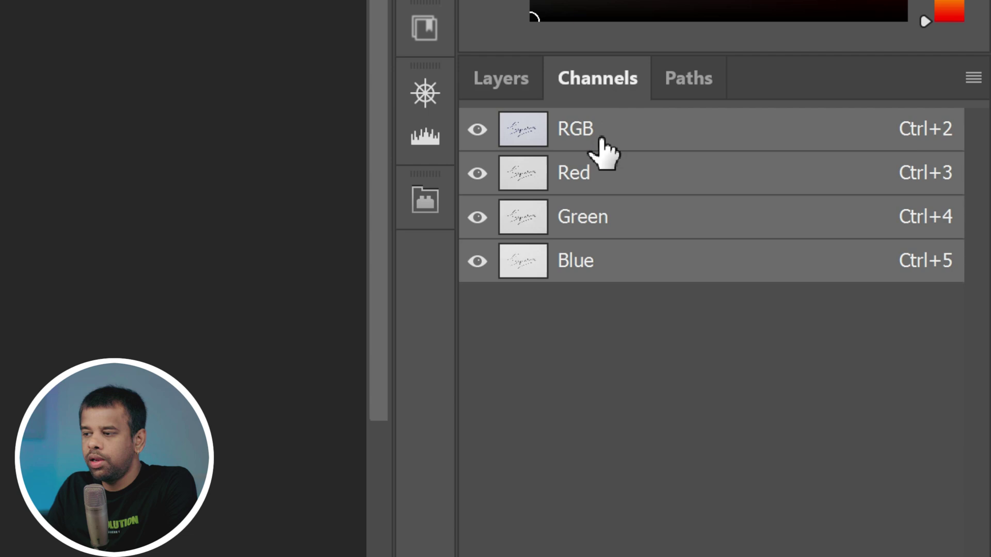
{"action": "left_click", "coordinate": [590, 178]}
{"action": "left_click", "coordinate": [590, 224]}
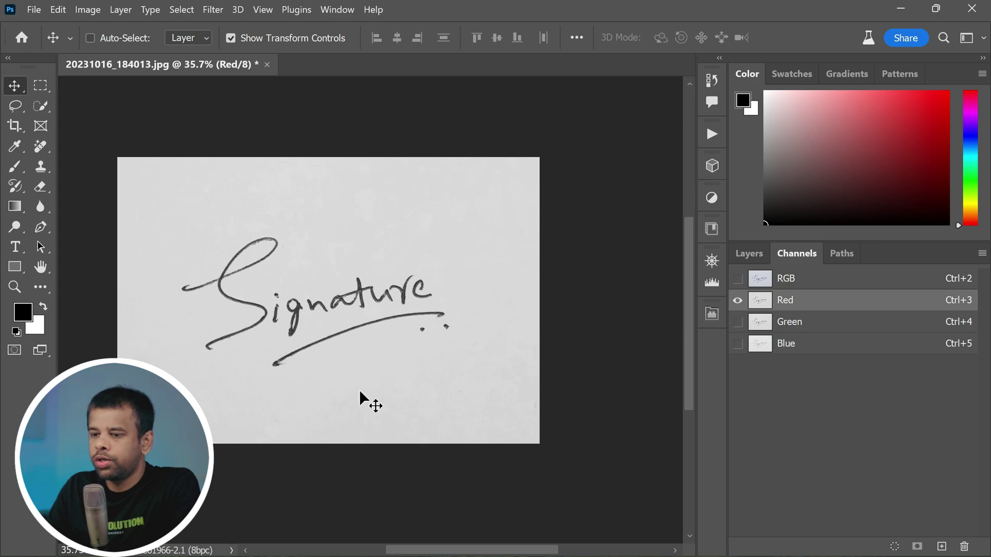
Apply a Curves adjustment with black input 51 and white input 206 for crisp black ink.
{"action": "left_click", "coordinate": [89, 10]}
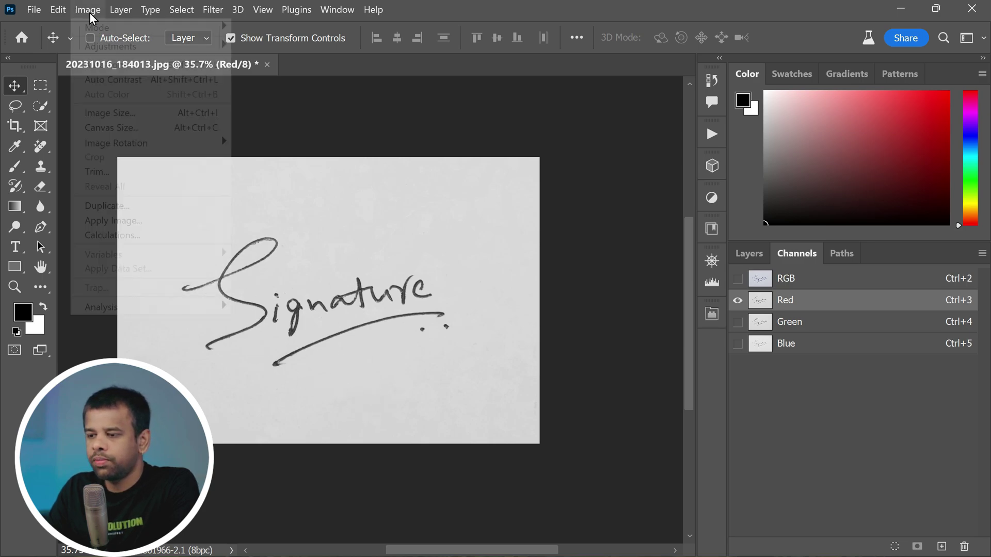
{"action": "mouse_move", "coordinate": [170, 49]}
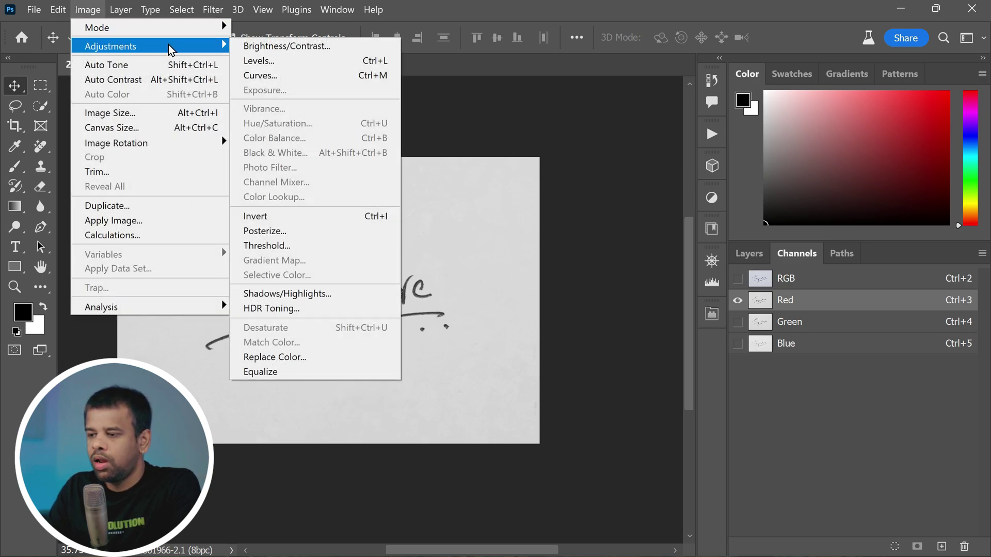
{"action": "left_click", "coordinate": [312, 77]}
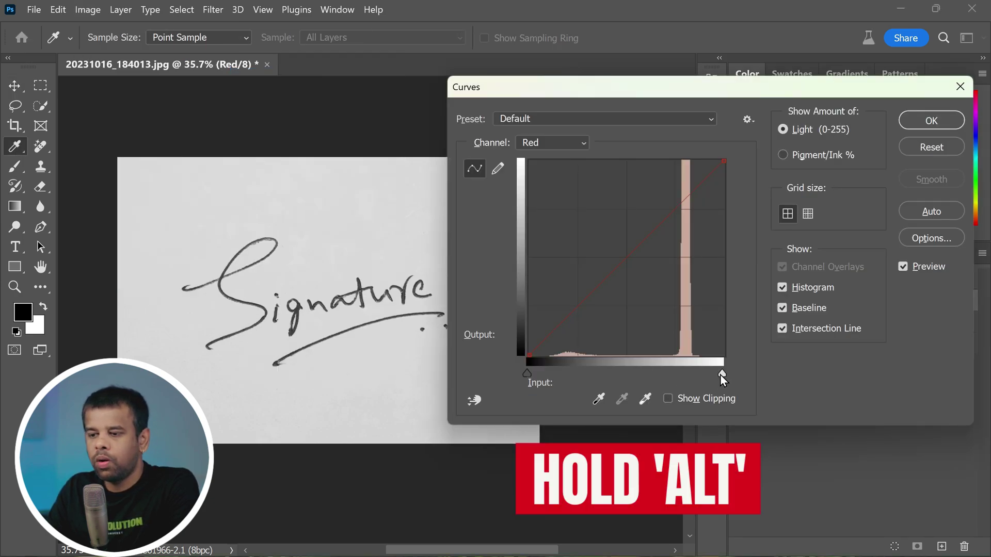
{"action": "left_click_drag", "start_coordinate": [722, 376], "coordinate": [683, 376]}
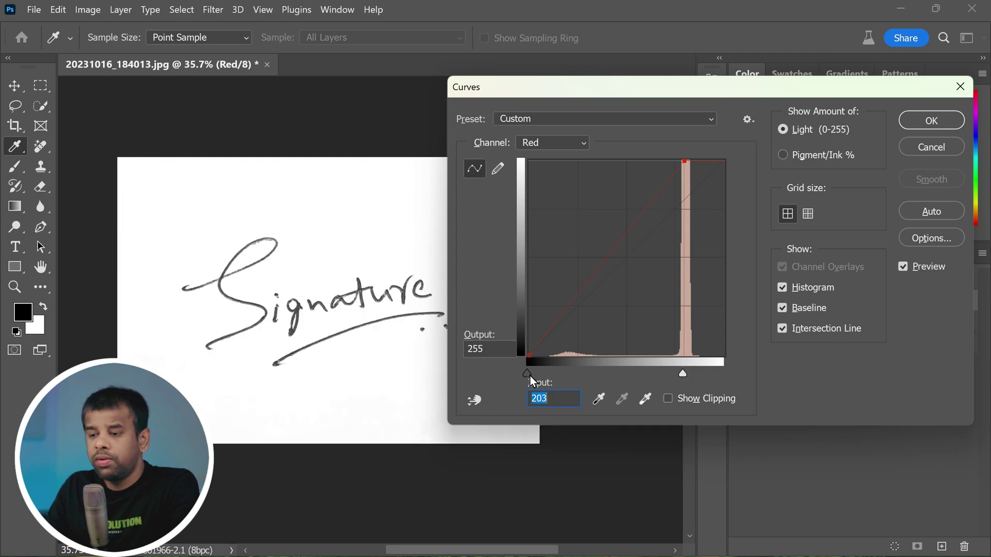
{"action": "key", "text": "alt"}
{"action": "left_click_drag", "start_coordinate": [528, 374], "coordinate": [565, 378]}
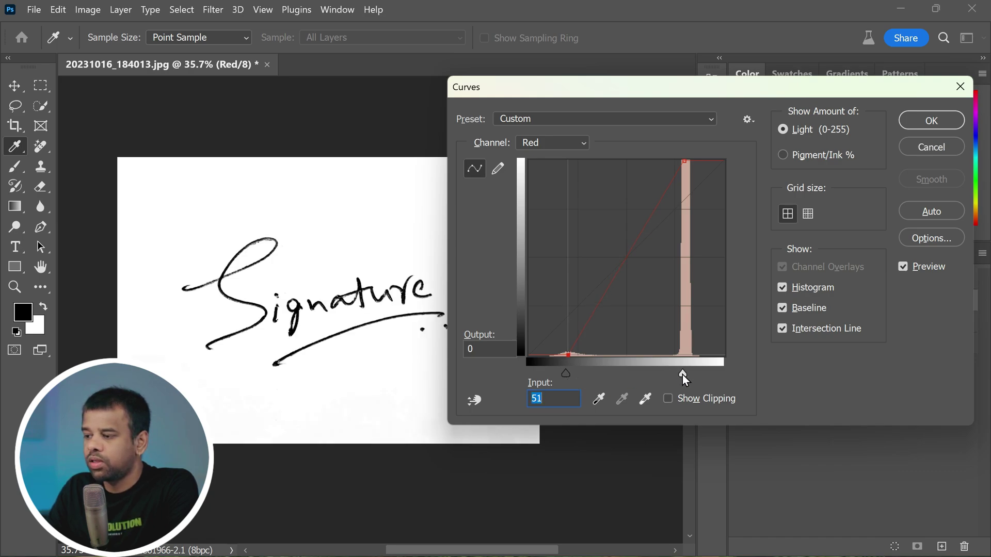
{"action": "left_click_drag", "start_coordinate": [683, 373], "coordinate": [686, 372]}
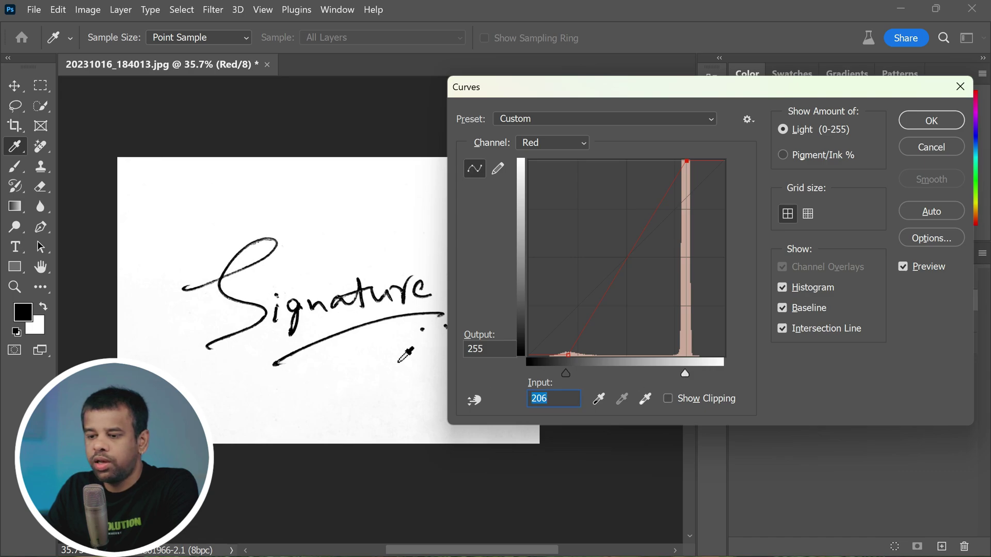
{"action": "left_click", "coordinate": [911, 119]}
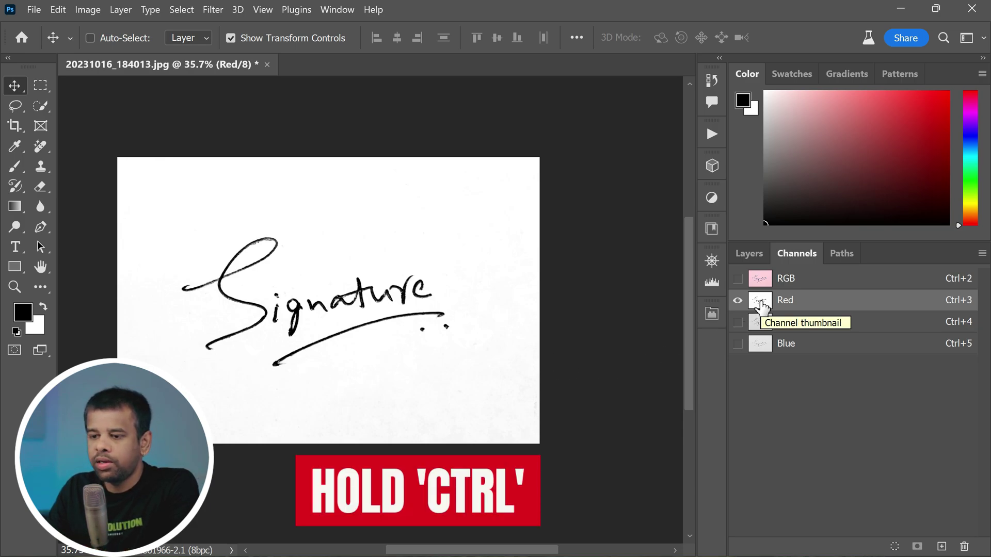
Load the Red channel as a selection and invert it to select the ink strokes.
{"action": "key", "text": "ctrl"}
{"action": "left_click", "coordinate": [761, 305], "text": "ctrl"}
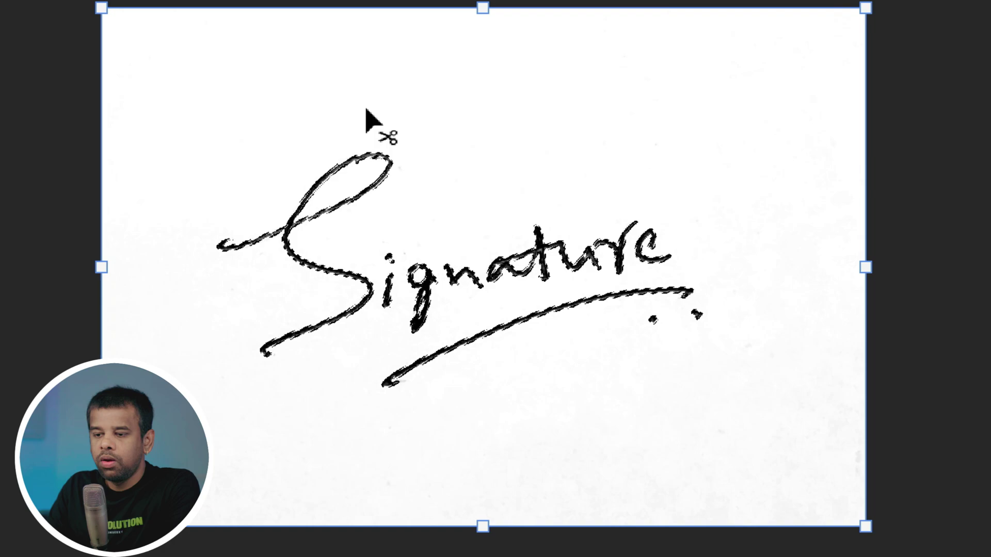
{"action": "key", "text": "ctrl+shift+i"}
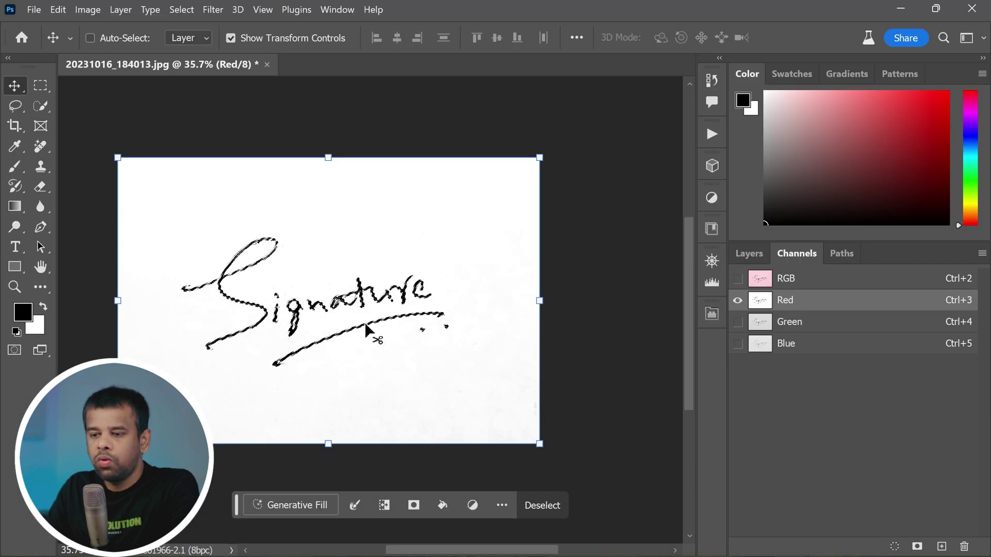
Unlock the Background into Layer 0 and hide that original photo layer.
{"action": "left_click", "coordinate": [751, 256]}
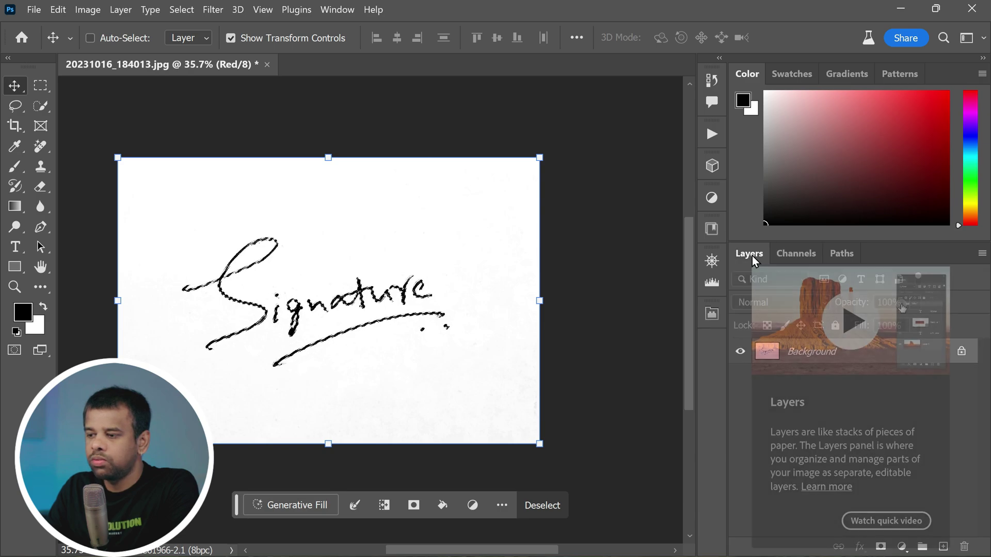
{"action": "left_click", "coordinate": [740, 353]}
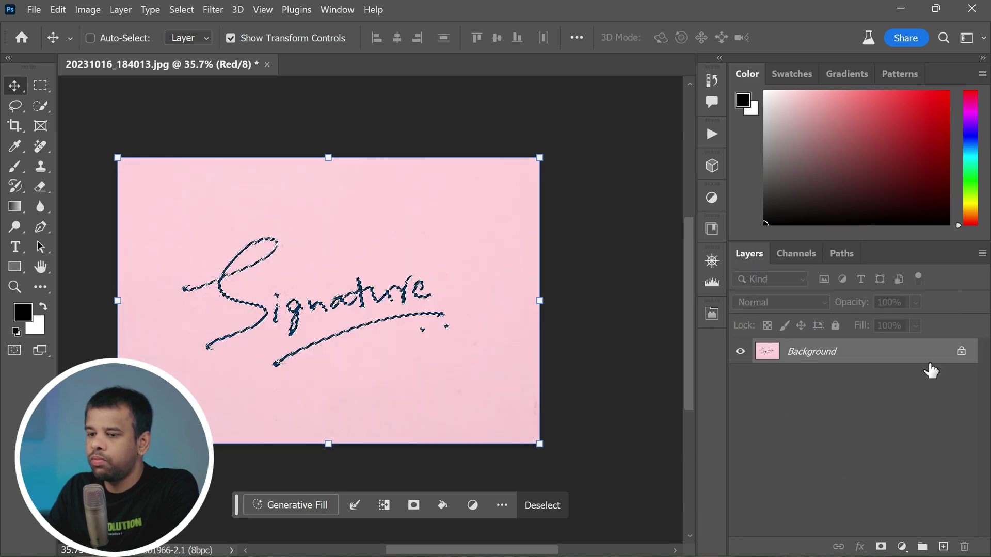
{"action": "left_click", "coordinate": [963, 354]}
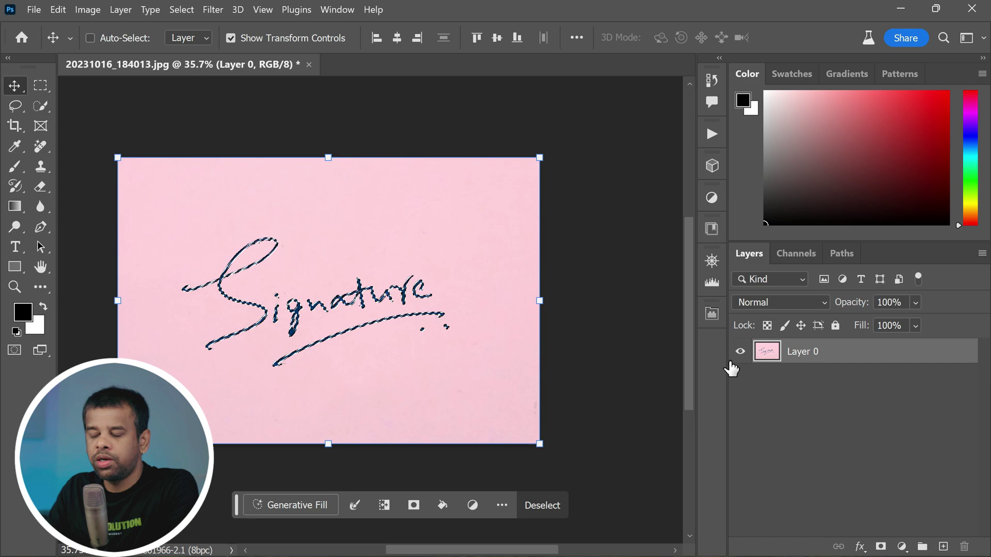
{"action": "left_click", "coordinate": [740, 351]}
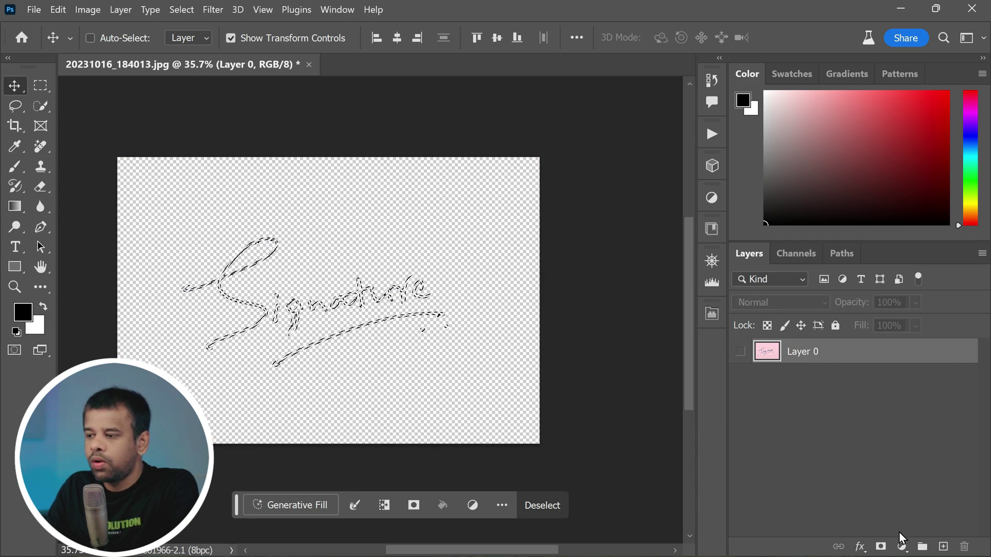
Add a black Solid Color fill layer masked to the selected ink strokes.
{"action": "left_click", "coordinate": [902, 547]}
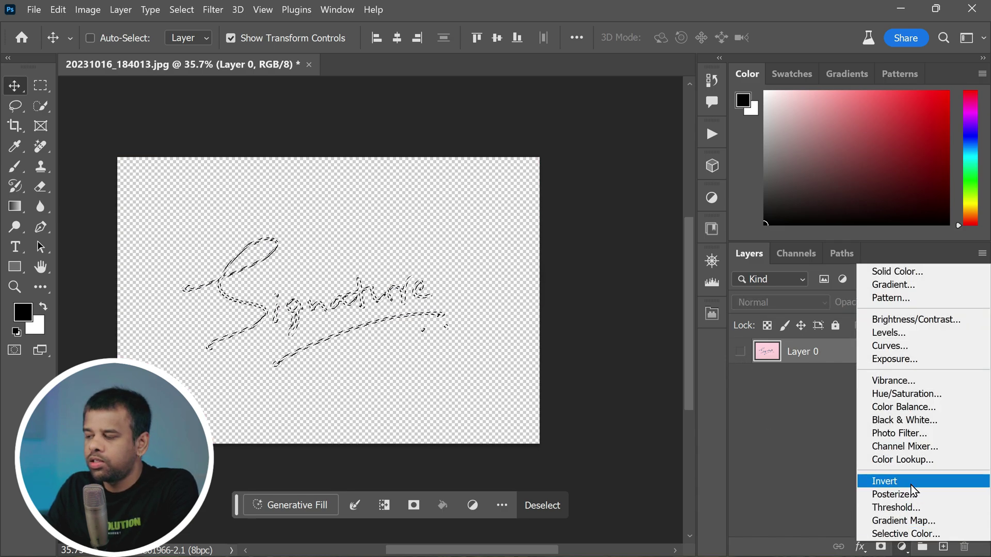
{"action": "left_click", "coordinate": [921, 273]}
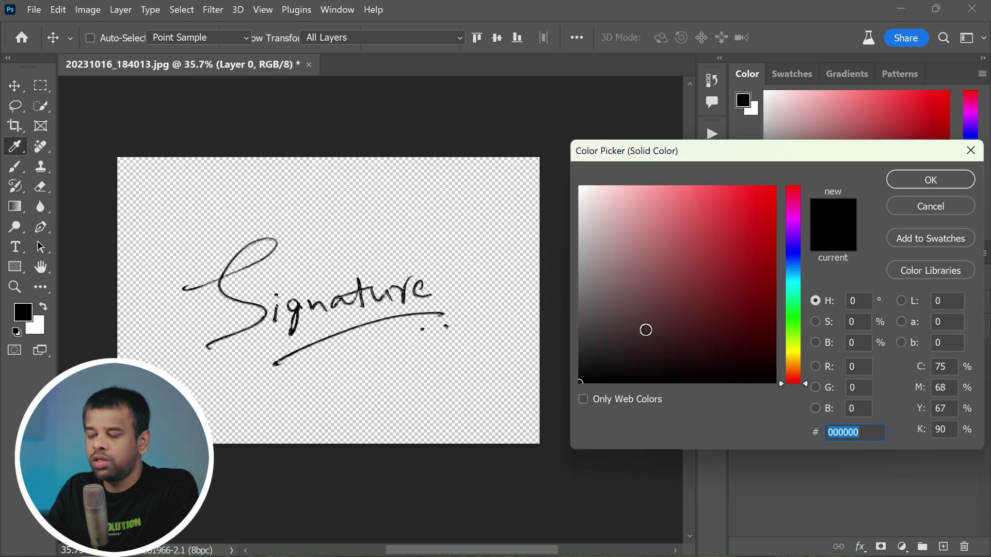
{"action": "left_click", "coordinate": [898, 182]}
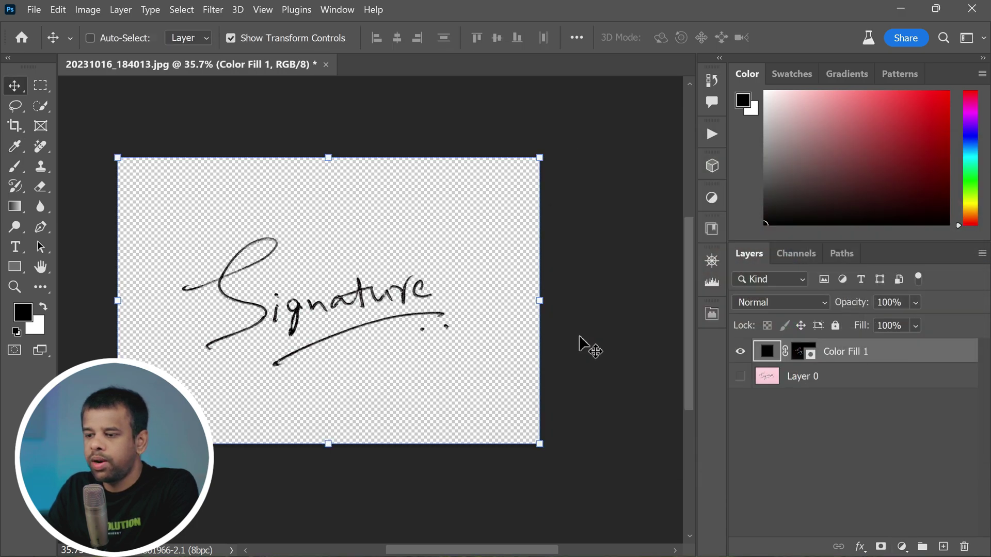
{"action": "left_click", "coordinate": [740, 354]}
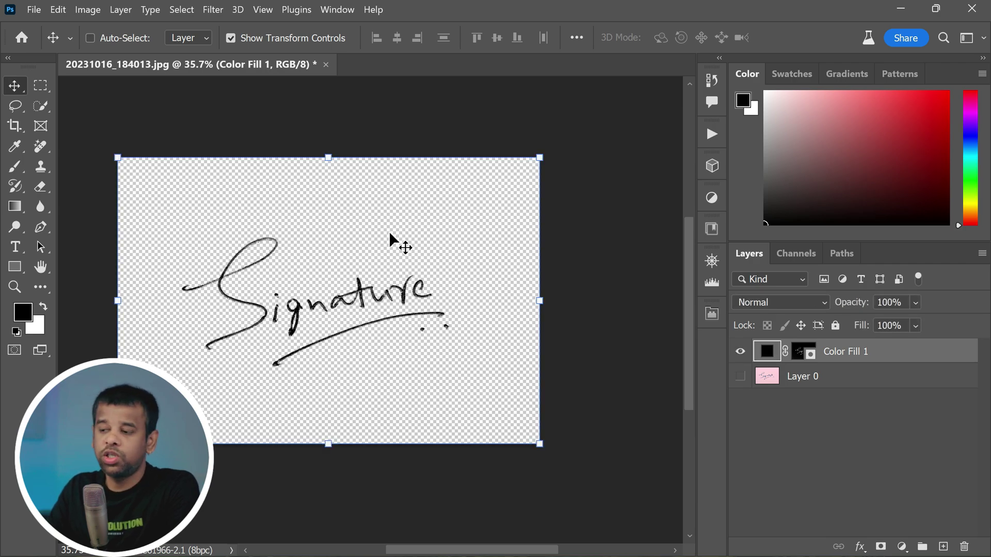
{"action": "scroll", "coordinate": [450, 340], "scroll_direction": "down", "scroll_amount": 3}
{"action": "scroll", "coordinate": [435, 321], "scroll_direction": "up", "scroll_amount": 2}
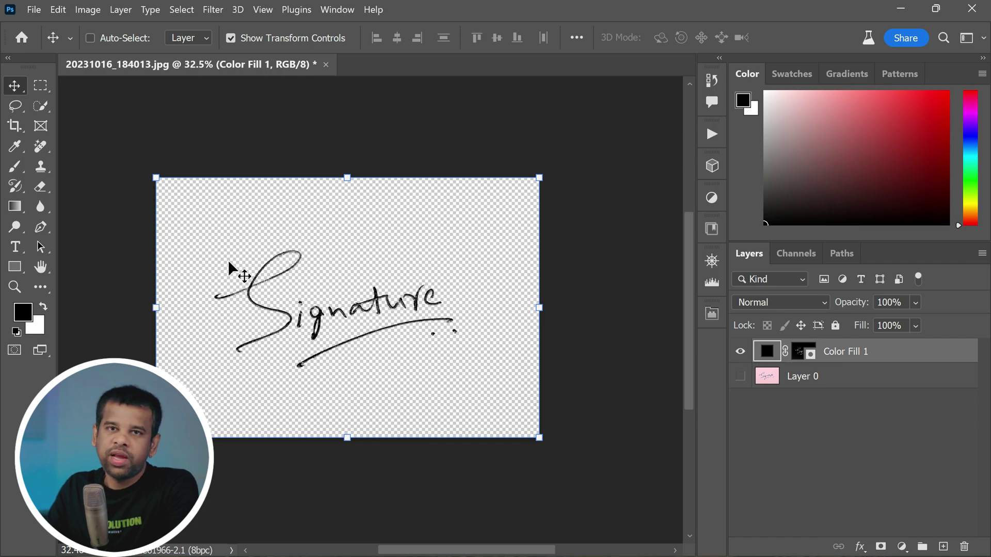
Quick Export the transparent signature as a PNG.
{"action": "left_click", "coordinate": [33, 9]}
{"action": "mouse_move", "coordinate": [196, 271]}
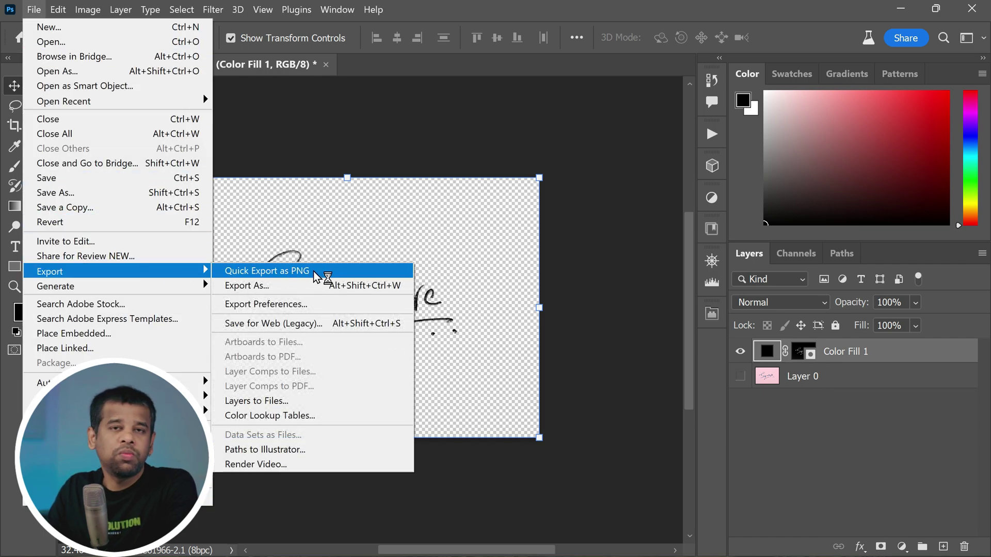
{"action": "left_click", "coordinate": [777, 415]}
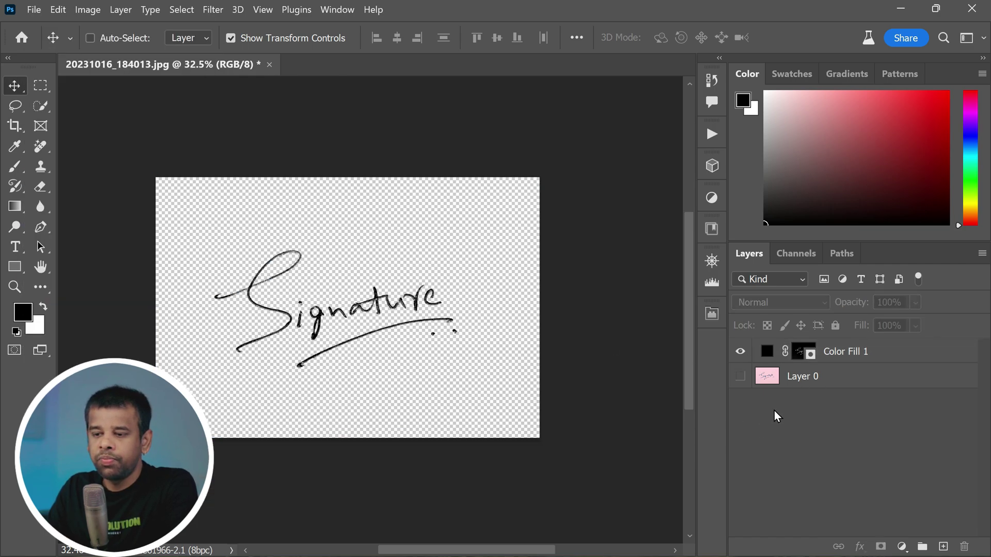
Add a white Solid Color fill layer above Layer 0 as a background.
{"action": "left_click", "coordinate": [814, 377]}
{"action": "left_click", "coordinate": [902, 546]}
{"action": "left_click", "coordinate": [910, 278]}
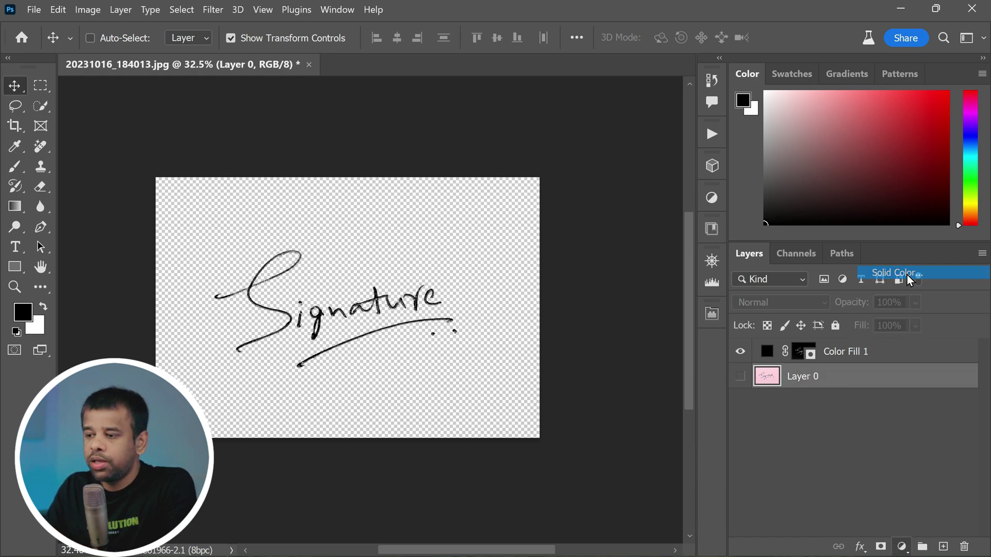
{"action": "left_click", "coordinate": [583, 190]}
{"action": "left_click", "coordinate": [885, 182]}
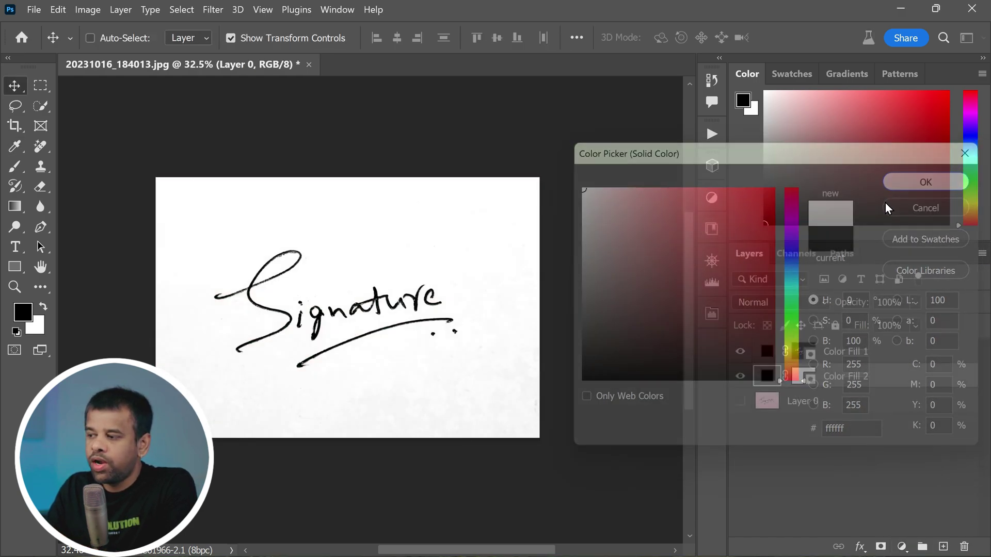
Recolour the Color Fill 1 signature layer to green.
{"action": "double_click", "coordinate": [766, 351]}
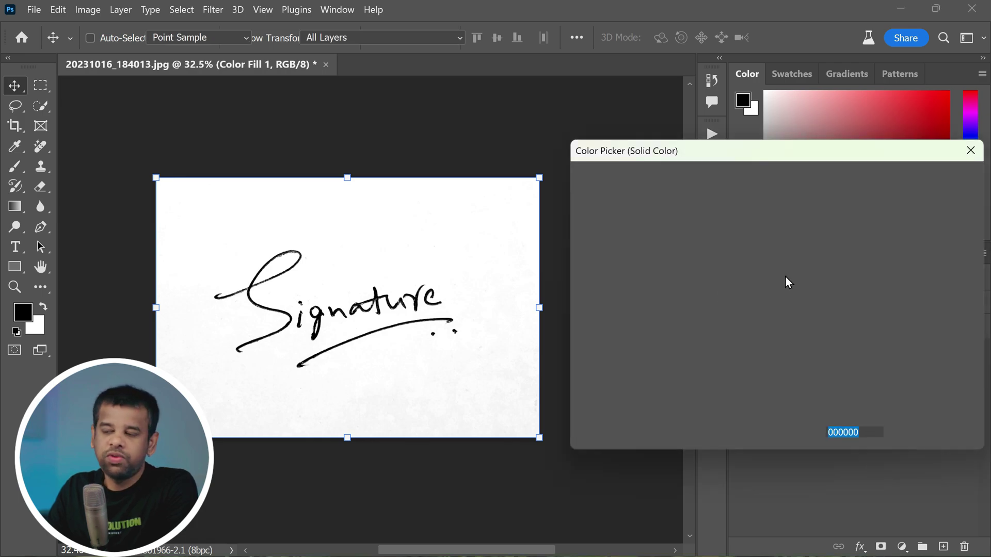
{"action": "left_click", "coordinate": [753, 254]}
{"action": "left_click_drag", "start_coordinate": [794, 298], "coordinate": [792, 327]}
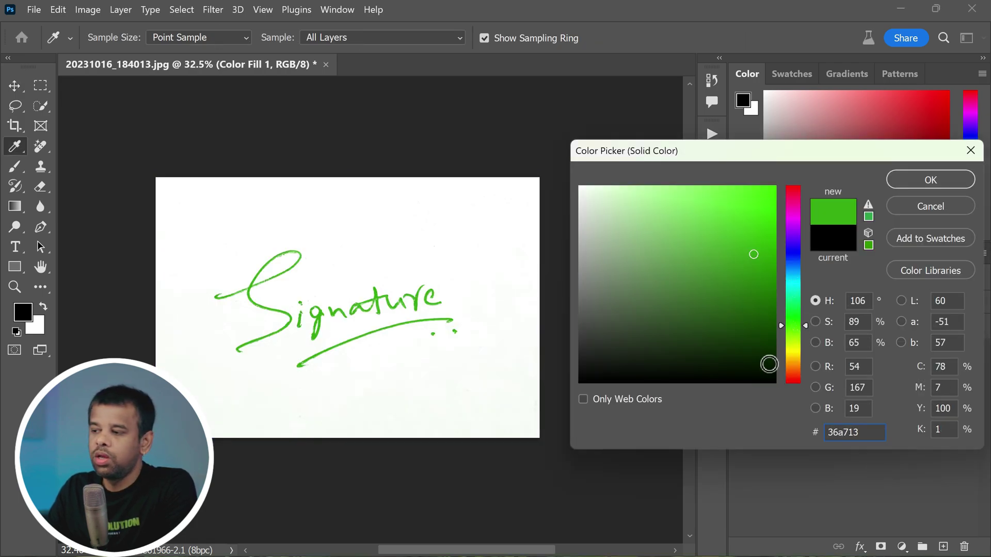
{"action": "left_click", "coordinate": [793, 372]}
{"action": "mouse_move", "coordinate": [798, 272]}
{"action": "left_mouse_down"}
{"action": "mouse_move", "coordinate": [794, 253]}
{"action": "mouse_move", "coordinate": [795, 330]}
{"action": "mouse_move", "coordinate": [795, 301]}
{"action": "left_mouse_up"}
{"action": "left_click", "coordinate": [910, 180]}
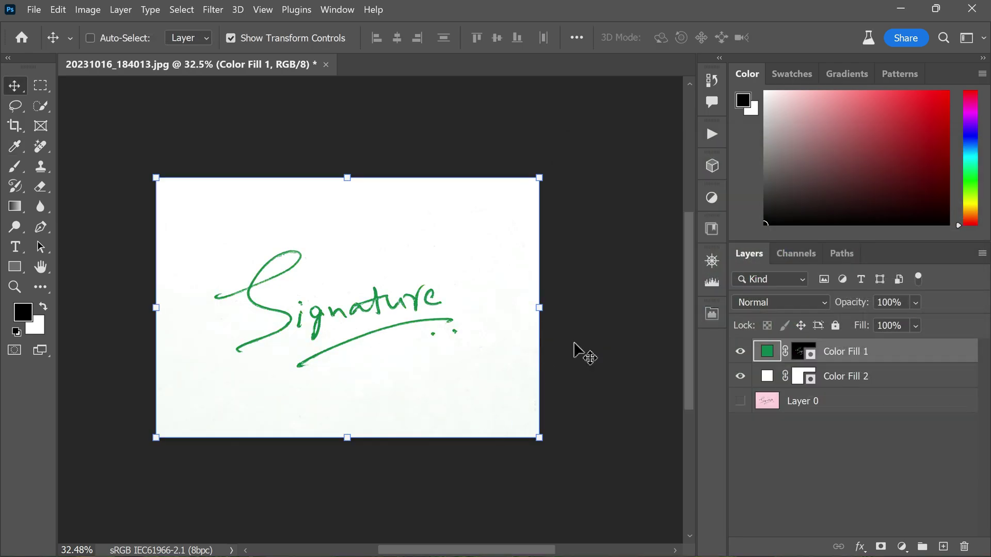